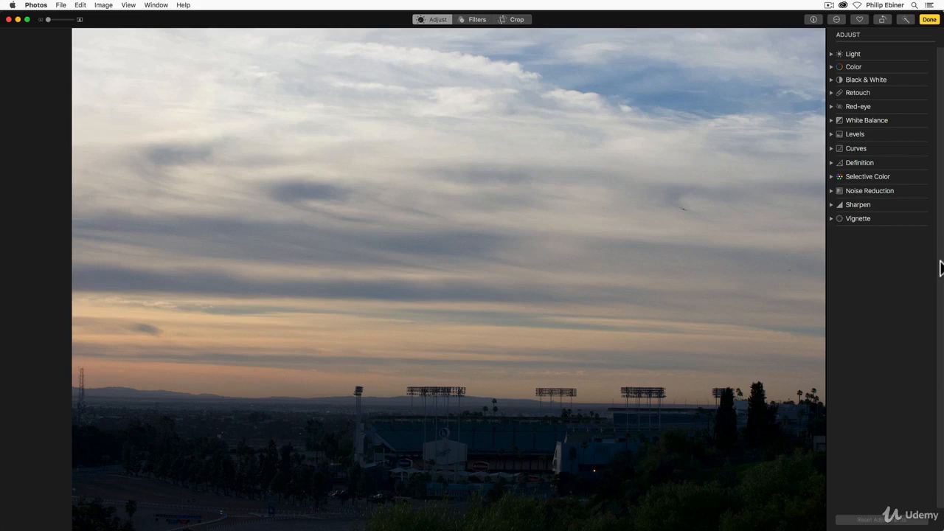
Crop the photo to a 16:9 aspect and shift the image up in the frame to include more of the foreground
{"action": "left_click", "coordinate": [520, 19]}
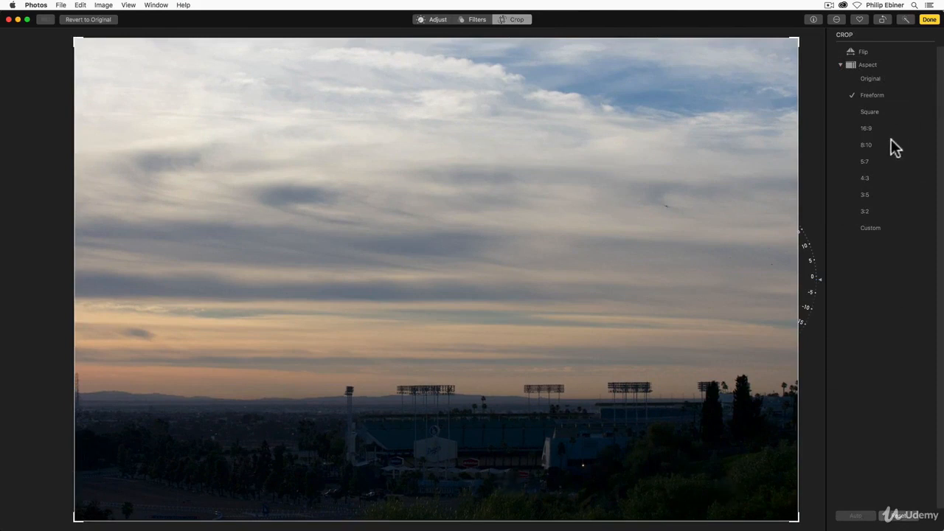
{"action": "left_click", "coordinate": [866, 129]}
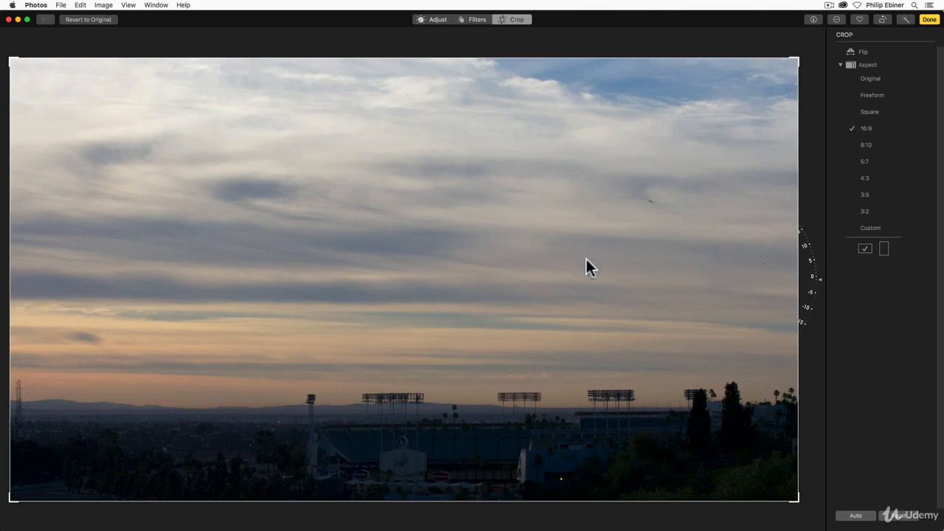
{"action": "left_click_drag", "start_coordinate": [567, 303], "coordinate": [556, 265]}
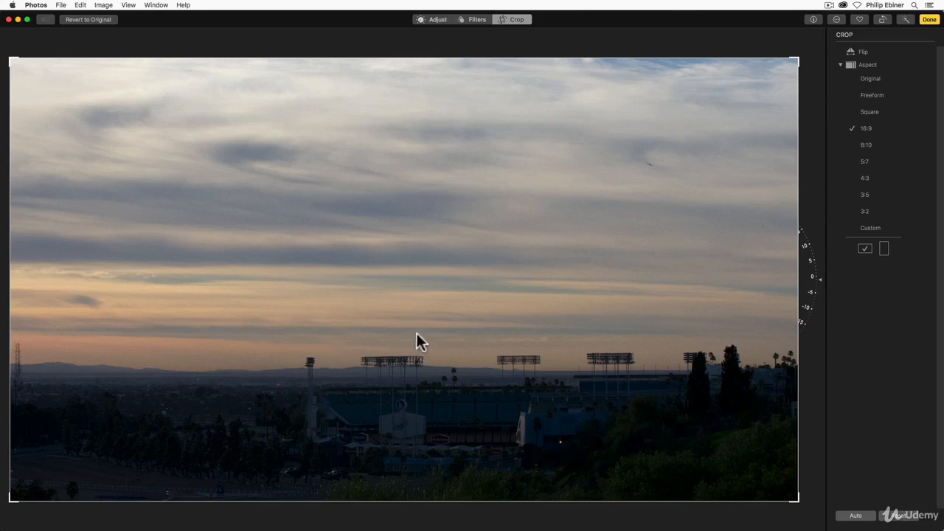
{"action": "left_click_drag", "start_coordinate": [416, 333], "coordinate": [436, 122]}
{"action": "left_click_drag", "start_coordinate": [284, 209], "coordinate": [287, 204]}
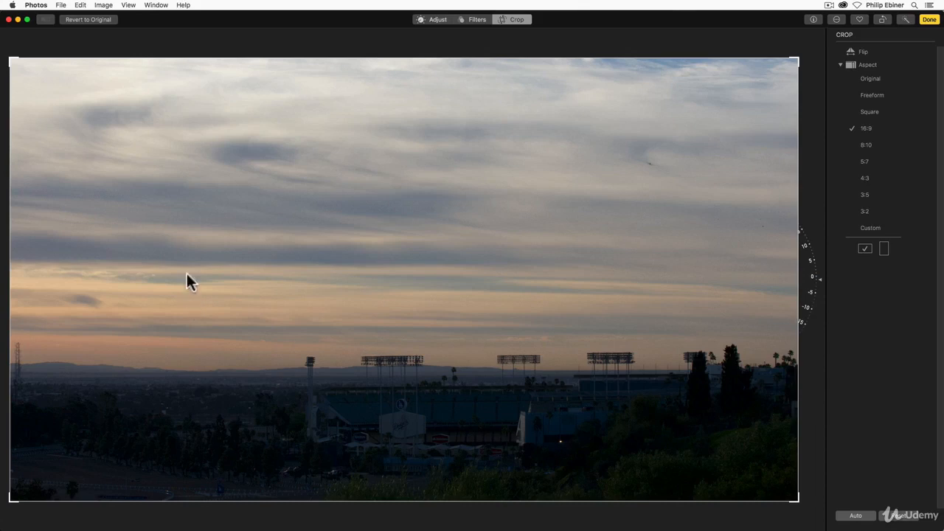
Tighten the 16:9 crop from its upper-left corner and slightly rotate the photo to straighten the horizon
{"action": "left_click_drag", "start_coordinate": [9, 61], "coordinate": [55, 132]}
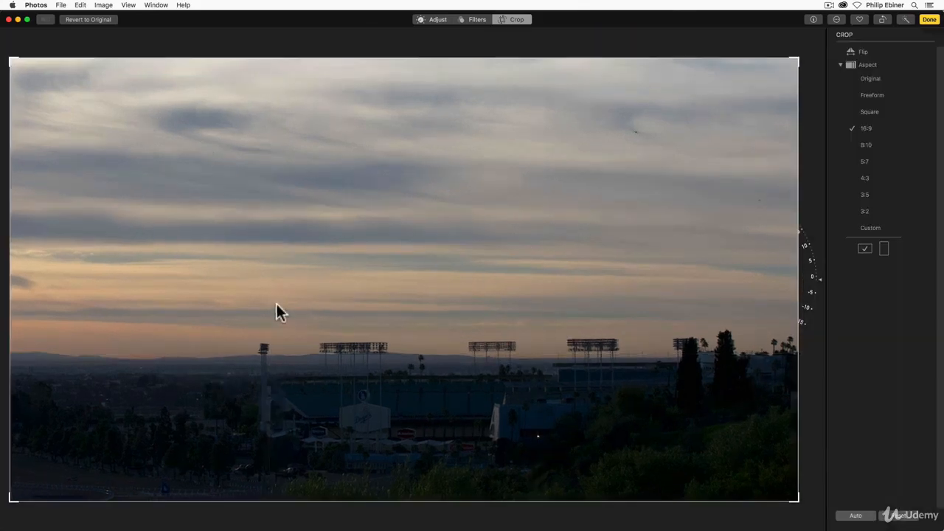
{"action": "left_click_drag", "start_coordinate": [813, 283], "coordinate": [838, 279]}
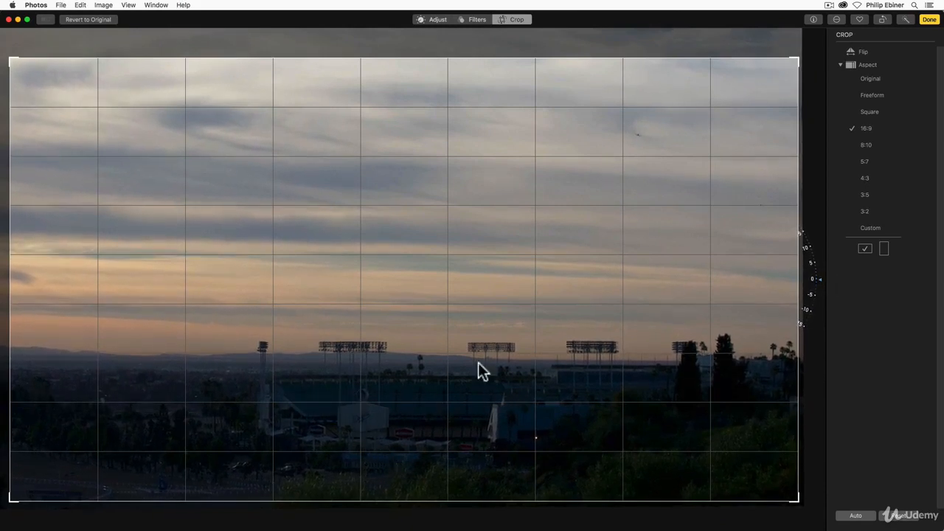
{"action": "mouse_move", "coordinate": [819, 277]}
{"action": "left_mouse_down"}
{"action": "mouse_move", "coordinate": [820, 289]}
{"action": "mouse_move", "coordinate": [824, 283]}
{"action": "left_mouse_up"}
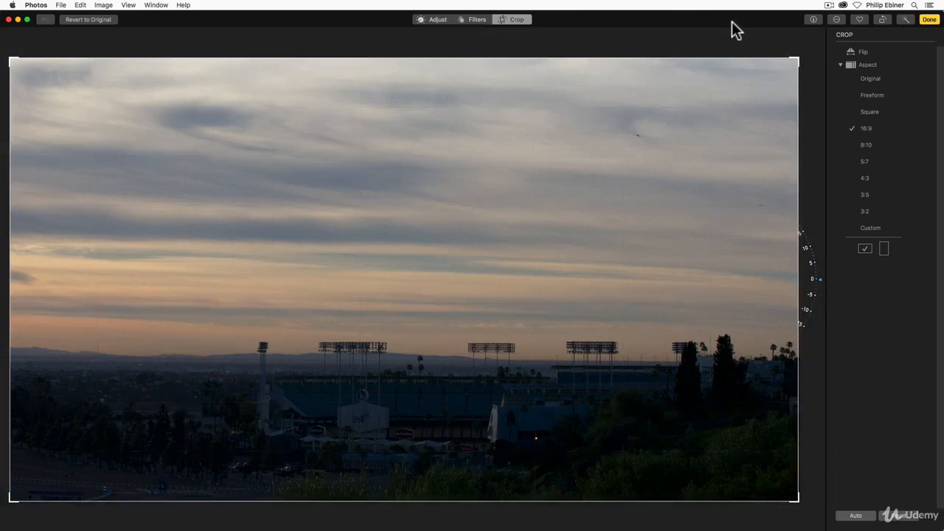
Brighten the photo with the overall Light adjustment until Brilliance is 0.52
{"action": "left_click", "coordinate": [428, 21]}
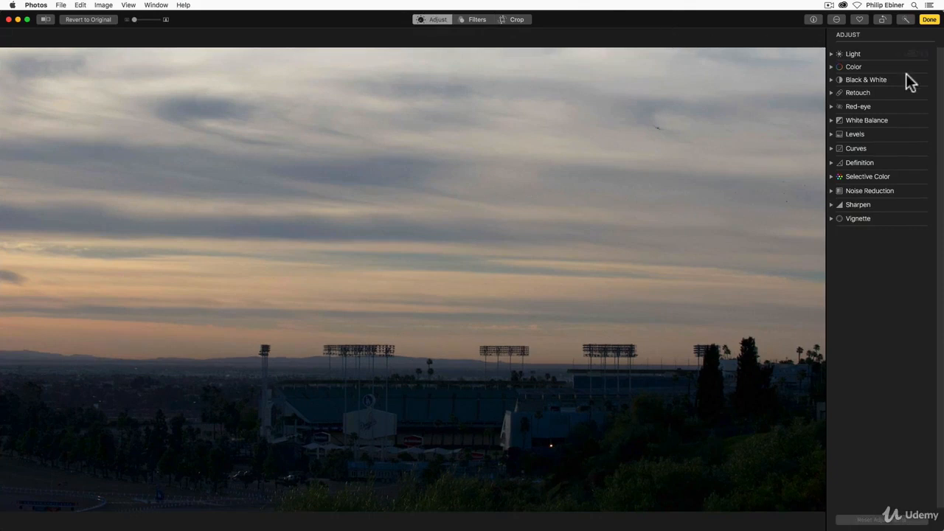
{"action": "left_click", "coordinate": [831, 53]}
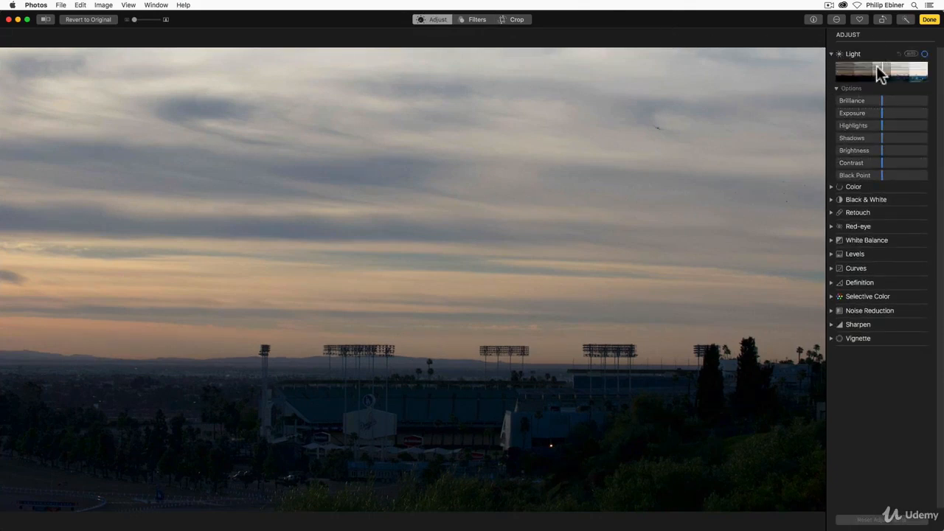
{"action": "left_click_drag", "start_coordinate": [880, 67], "coordinate": [898, 71]}
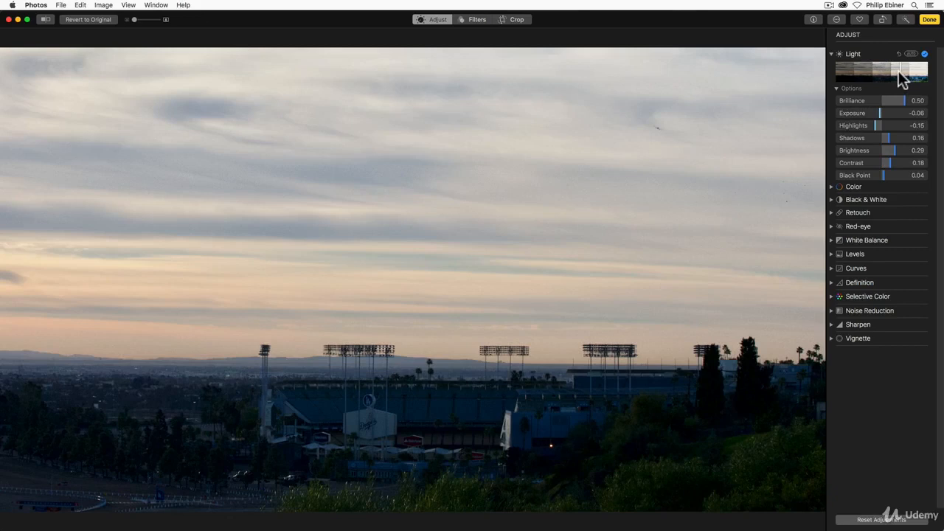
{"action": "left_click_drag", "start_coordinate": [898, 71], "coordinate": [906, 72]}
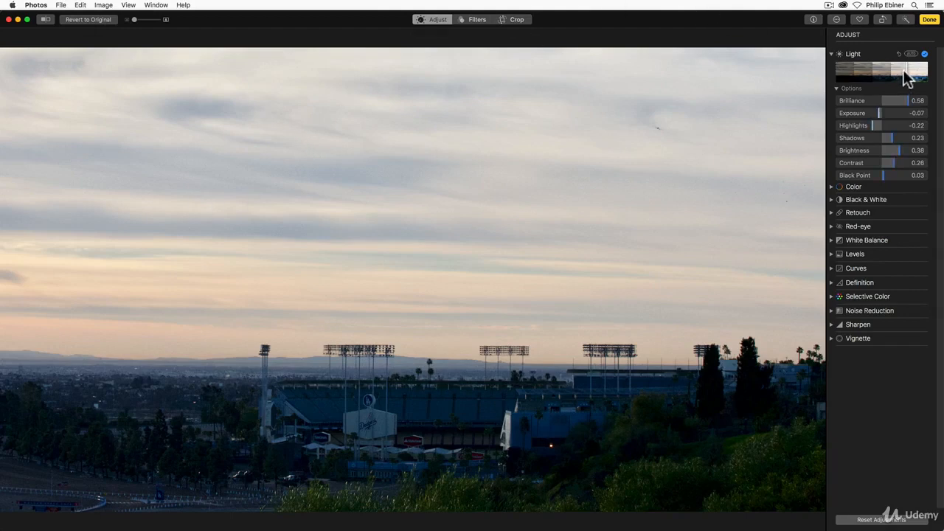
{"action": "left_click_drag", "start_coordinate": [903, 70], "coordinate": [899, 70]}
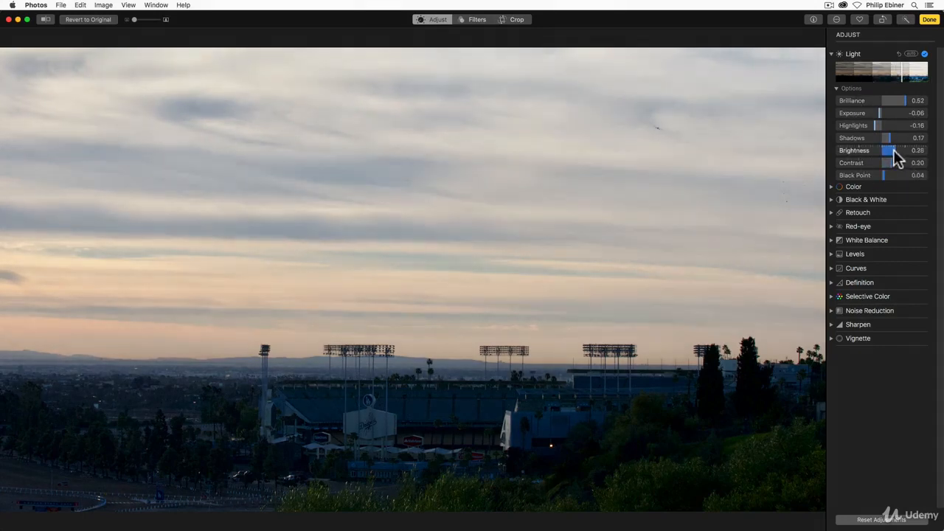
Fine-tune the Light options to Brilliance 0.61, Exposure 0.16, Highlights -0.61, Shadows 0.38 and Brightness 0.08
{"action": "left_click_drag", "start_coordinate": [893, 149], "coordinate": [856, 131]}
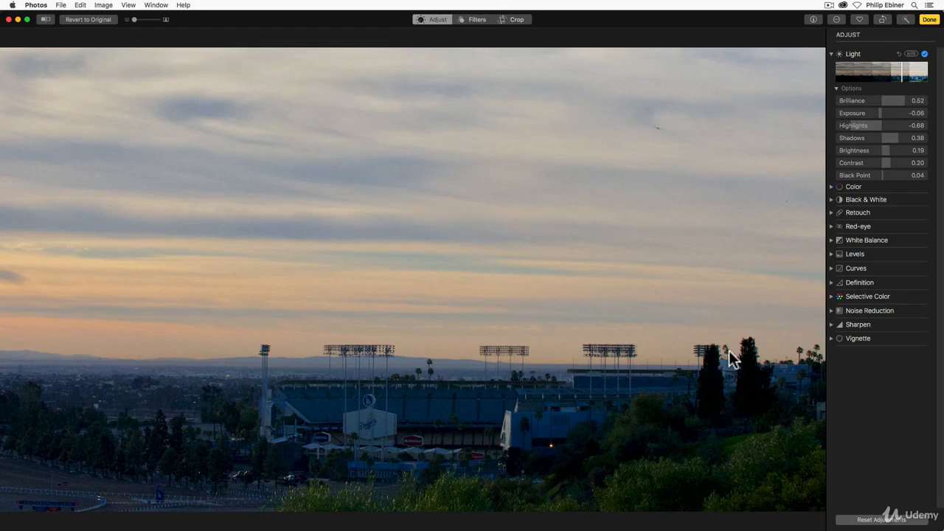
{"action": "mouse_move", "coordinate": [901, 99]}
{"action": "left_mouse_down"}
{"action": "mouse_move", "coordinate": [866, 106]}
{"action": "mouse_move", "coordinate": [910, 104]}
{"action": "mouse_move", "coordinate": [862, 104]}
{"action": "mouse_move", "coordinate": [908, 102]}
{"action": "left_mouse_up"}
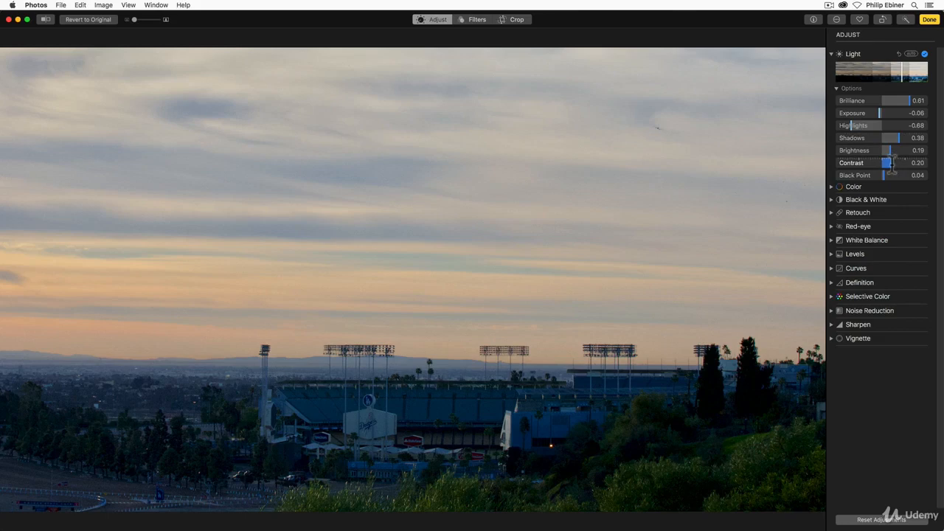
{"action": "double_click", "coordinate": [882, 113]}
{"action": "left_click_drag", "start_coordinate": [883, 113], "coordinate": [890, 113]}
{"action": "left_click_drag", "start_coordinate": [889, 149], "coordinate": [854, 129]}
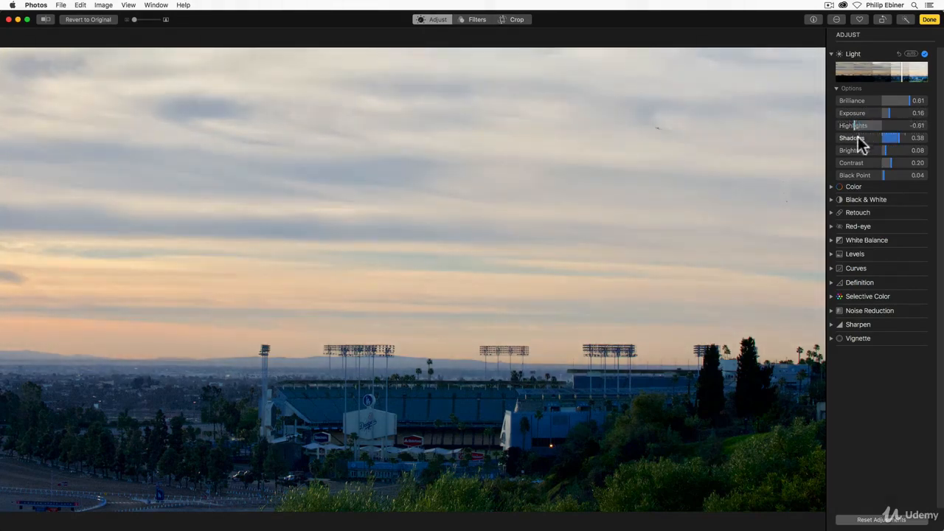
{"action": "left_click", "coordinate": [836, 88]}
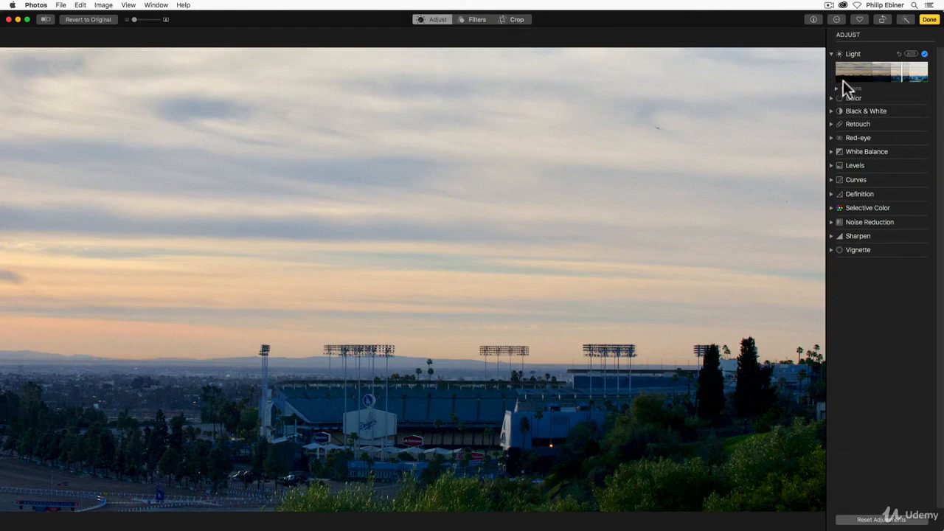
Switch Levels to the RGB channel and move the midtone handle slightly towards the highlights to darken the midtones
{"action": "left_click", "coordinate": [831, 166]}
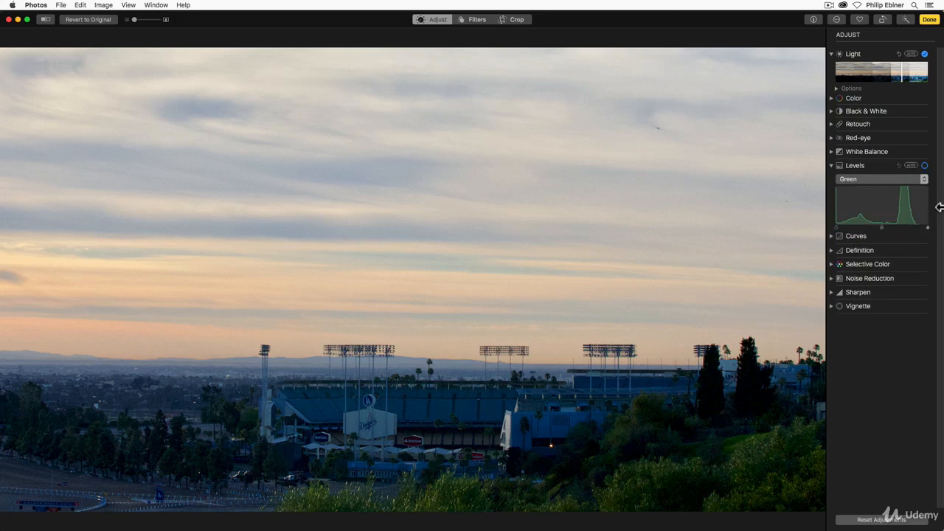
{"action": "left_click", "coordinate": [860, 178]}
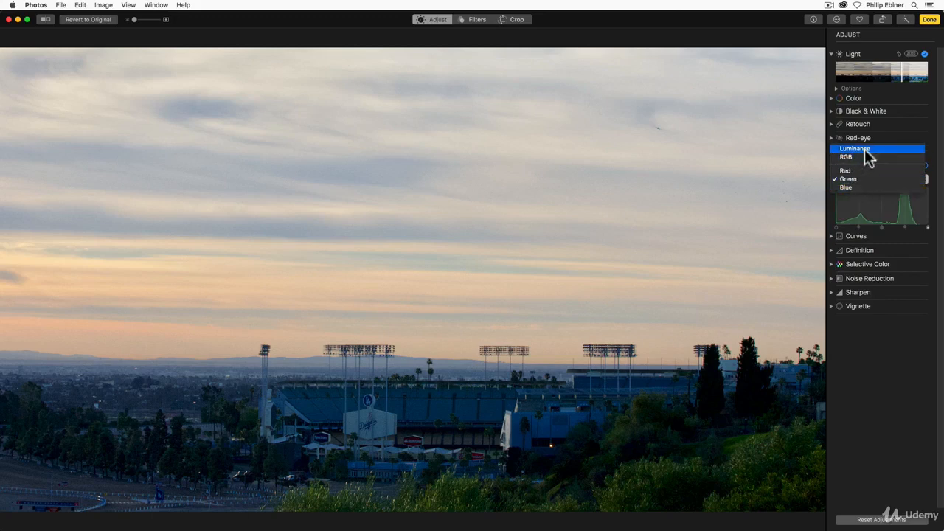
{"action": "left_click", "coordinate": [866, 157]}
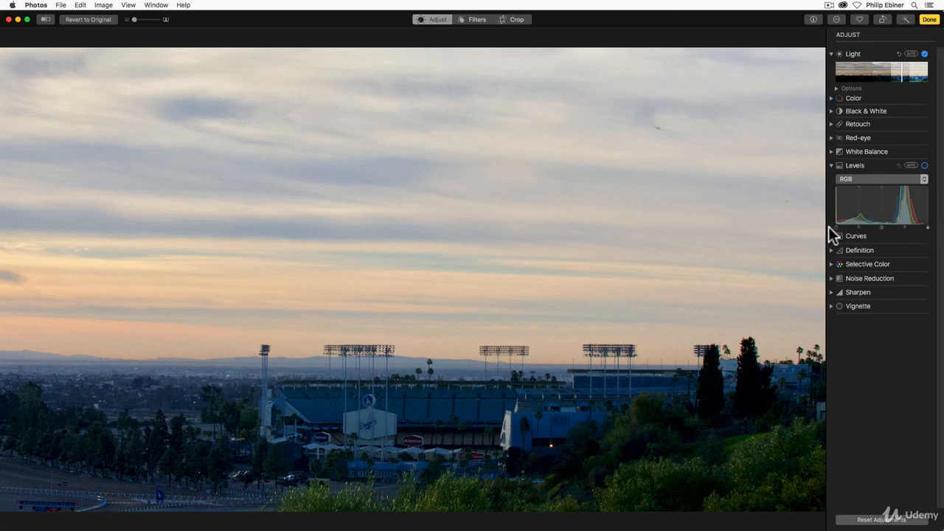
{"action": "mouse_move", "coordinate": [922, 229]}
{"action": "left_mouse_down"}
{"action": "mouse_move", "coordinate": [913, 230]}
{"action": "mouse_move", "coordinate": [930, 229]}
{"action": "left_mouse_up"}
{"action": "left_click_drag", "start_coordinate": [835, 228], "coordinate": [887, 229]}
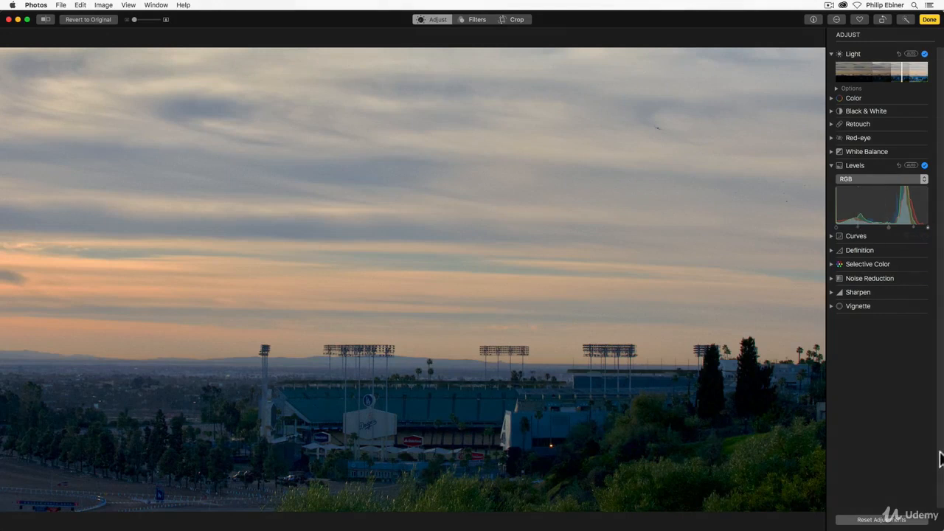
Compare the photo with and without the Levels adjustment, leaving Levels enabled
{"action": "left_click", "coordinate": [925, 165]}
{"action": "left_click", "coordinate": [925, 165]}
{"action": "left_click", "coordinate": [925, 165]}
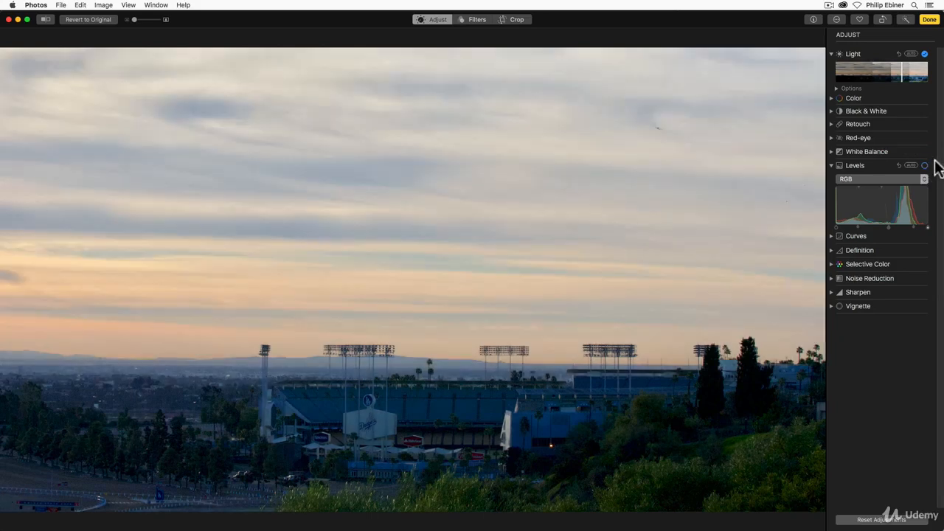
{"action": "left_click", "coordinate": [925, 165]}
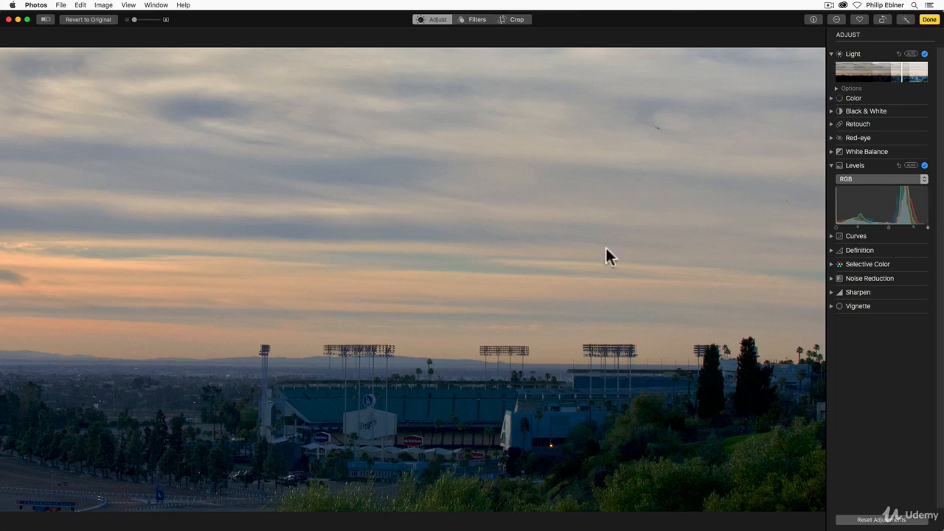
{"action": "left_click", "coordinate": [832, 165]}
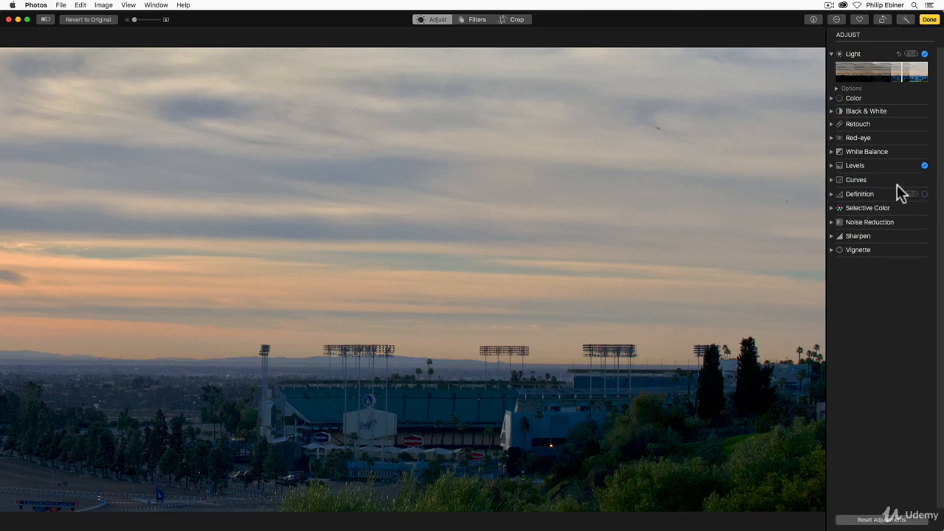
Increase the Definition amount to a moderate level and compare the photo with and without it
{"action": "left_click", "coordinate": [832, 193]}
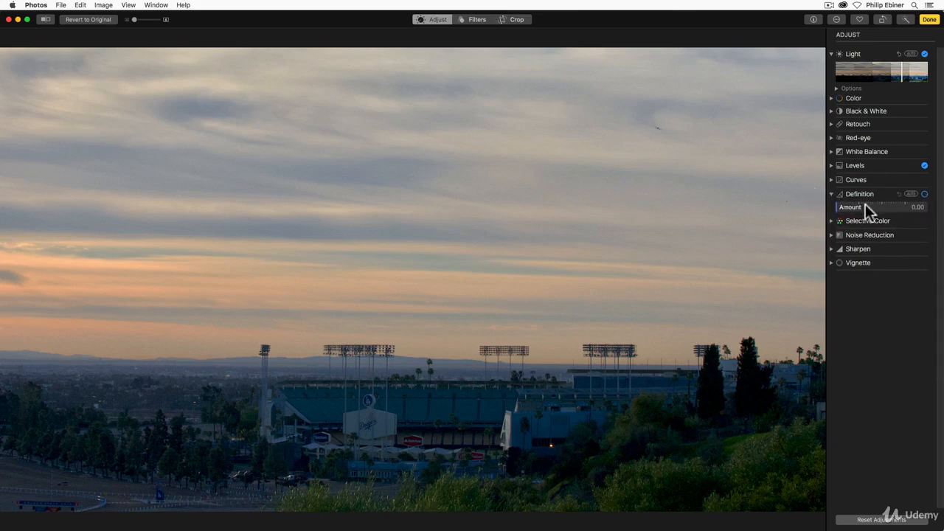
{"action": "mouse_move", "coordinate": [864, 206]}
{"action": "left_mouse_down"}
{"action": "mouse_move", "coordinate": [846, 210]}
{"action": "mouse_move", "coordinate": [865, 207]}
{"action": "left_mouse_up"}
{"action": "mouse_move", "coordinate": [867, 209]}
{"action": "left_mouse_down"}
{"action": "mouse_move", "coordinate": [842, 209]}
{"action": "mouse_move", "coordinate": [872, 207]}
{"action": "left_mouse_up"}
{"action": "left_click", "coordinate": [924, 195]}
{"action": "left_click", "coordinate": [924, 194]}
{"action": "left_click", "coordinate": [924, 194]}
{"action": "left_click", "coordinate": [924, 194]}
Try a strong Definition amount of 0.80 and toggle the adjustment to judge its effect
{"action": "left_click", "coordinate": [909, 207]}
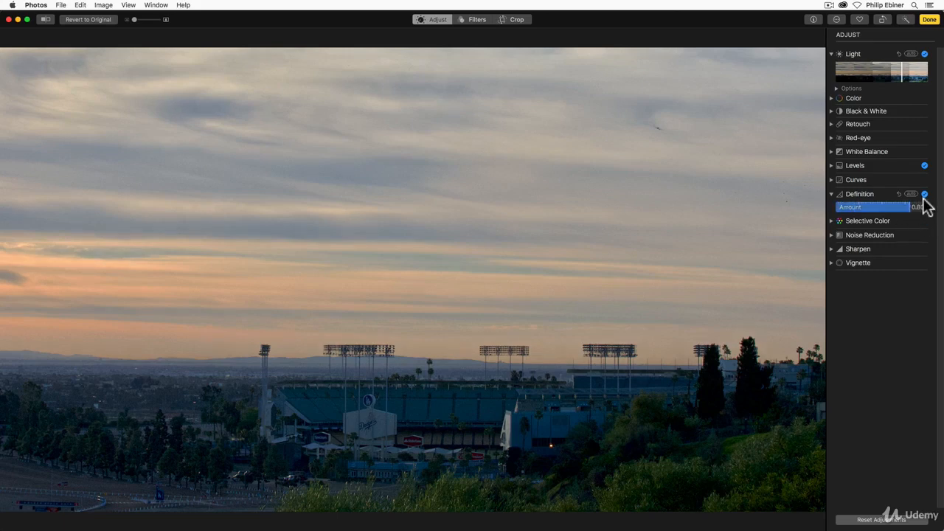
{"action": "left_click", "coordinate": [924, 194]}
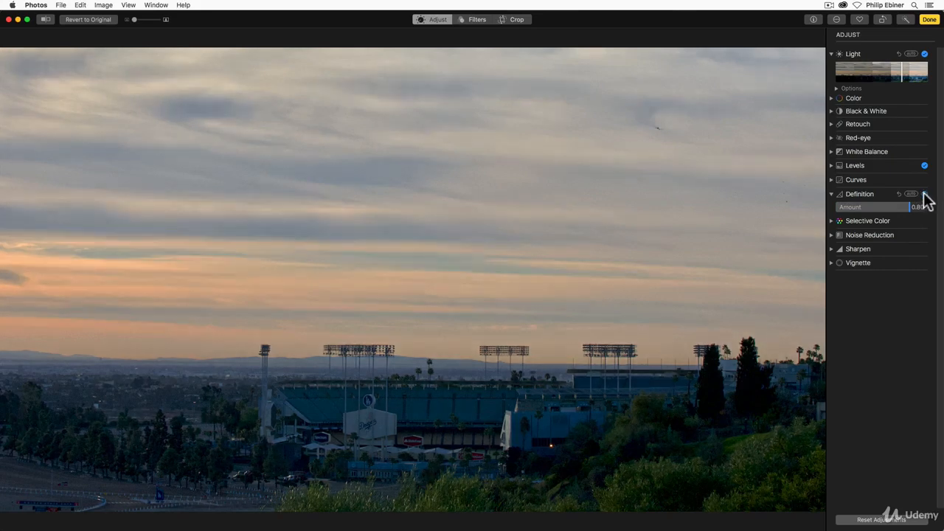
{"action": "left_click", "coordinate": [924, 193]}
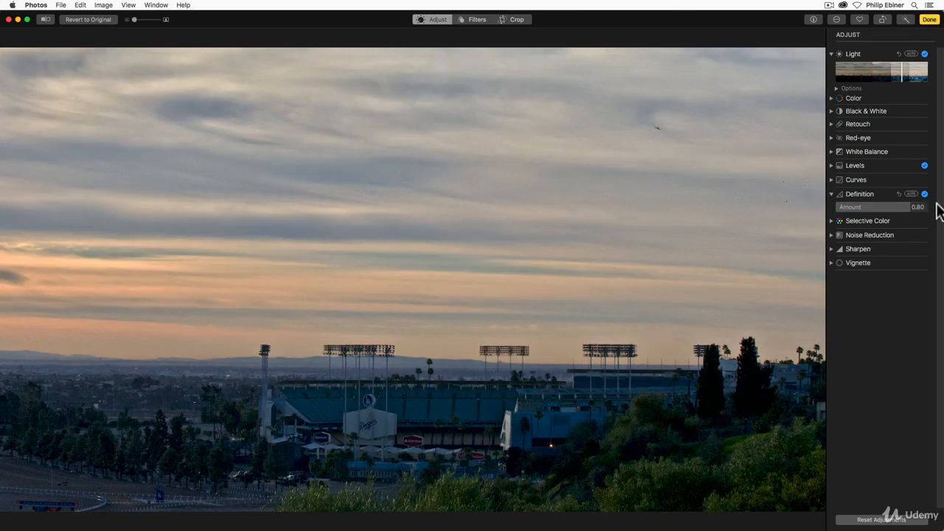
Set the Definition amount to 0.14
{"action": "left_click", "coordinate": [849, 205]}
{"action": "left_click_drag", "start_coordinate": [848, 205], "coordinate": [848, 204]}
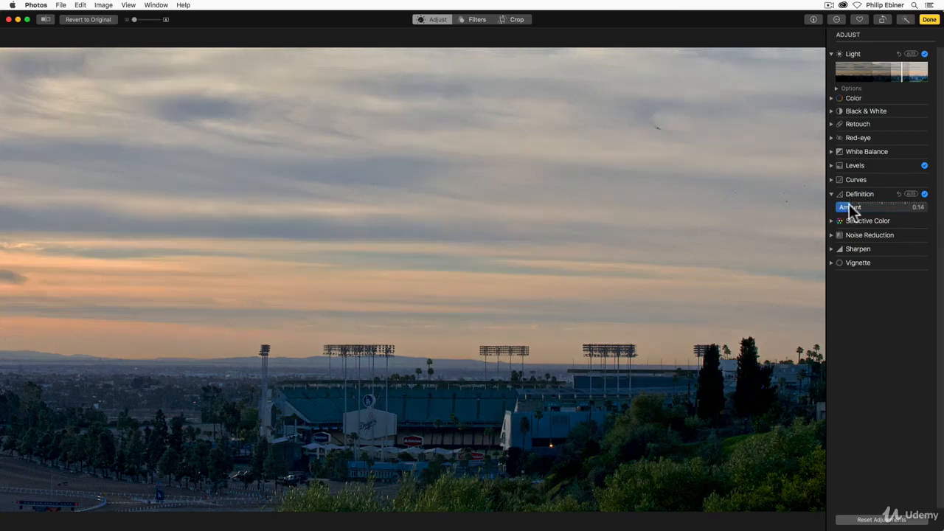
{"action": "left_click", "coordinate": [830, 193]}
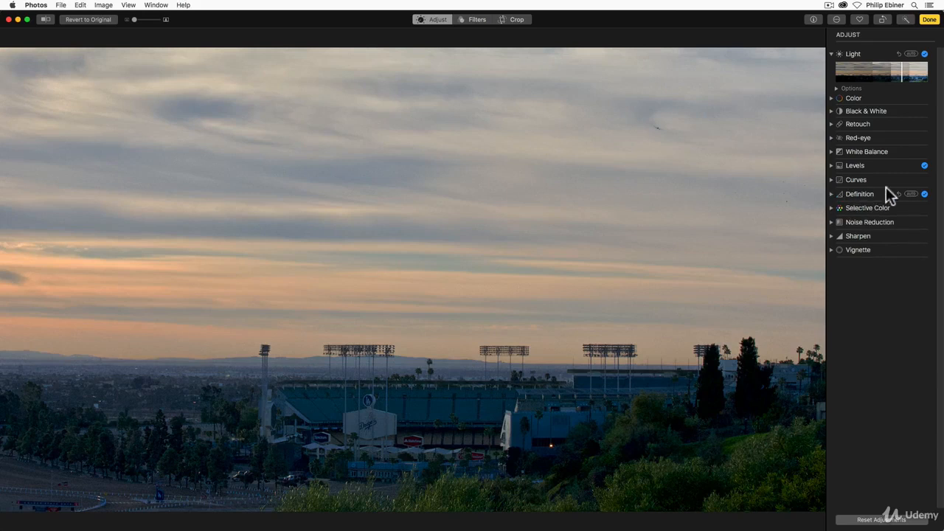
Warm up the photo's colors by setting Saturation to 0.08 and Cast to 0.22
{"action": "left_click", "coordinate": [831, 98]}
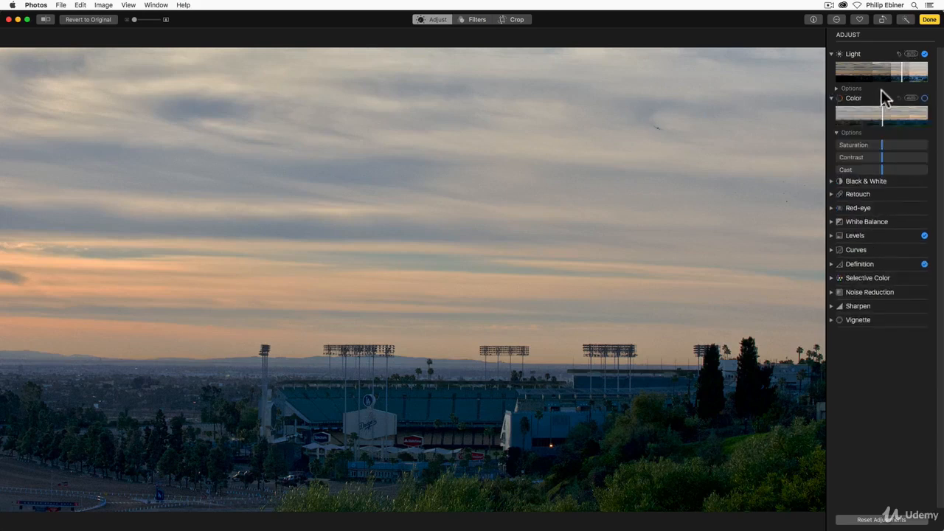
{"action": "left_click", "coordinate": [832, 53]}
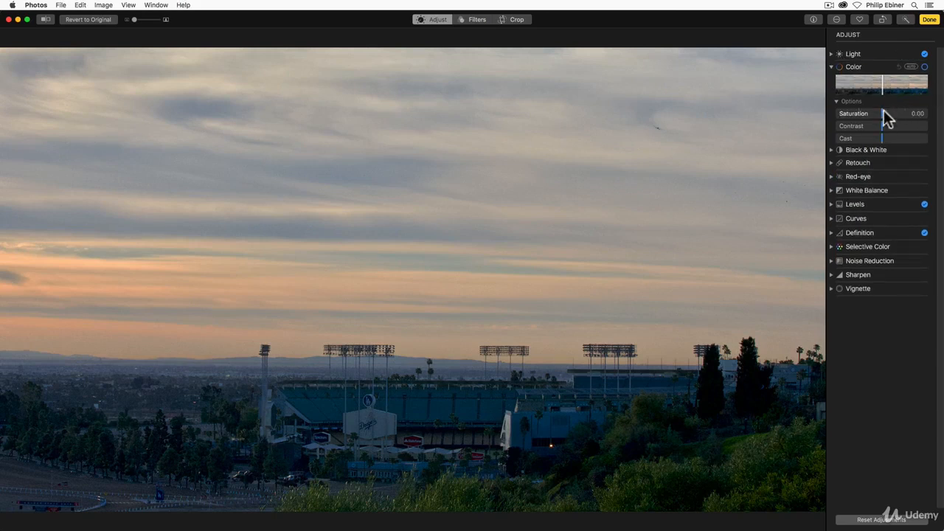
{"action": "mouse_move", "coordinate": [884, 110]}
{"action": "left_mouse_down"}
{"action": "mouse_move", "coordinate": [898, 112]}
{"action": "mouse_move", "coordinate": [889, 110]}
{"action": "mouse_move", "coordinate": [888, 138]}
{"action": "mouse_move", "coordinate": [898, 139]}
{"action": "mouse_move", "coordinate": [856, 137]}
{"action": "mouse_move", "coordinate": [905, 139]}
{"action": "mouse_move", "coordinate": [890, 138]}
{"action": "mouse_move", "coordinate": [885, 110]}
{"action": "mouse_move", "coordinate": [871, 115]}
{"action": "mouse_move", "coordinate": [885, 116]}
{"action": "left_mouse_up"}
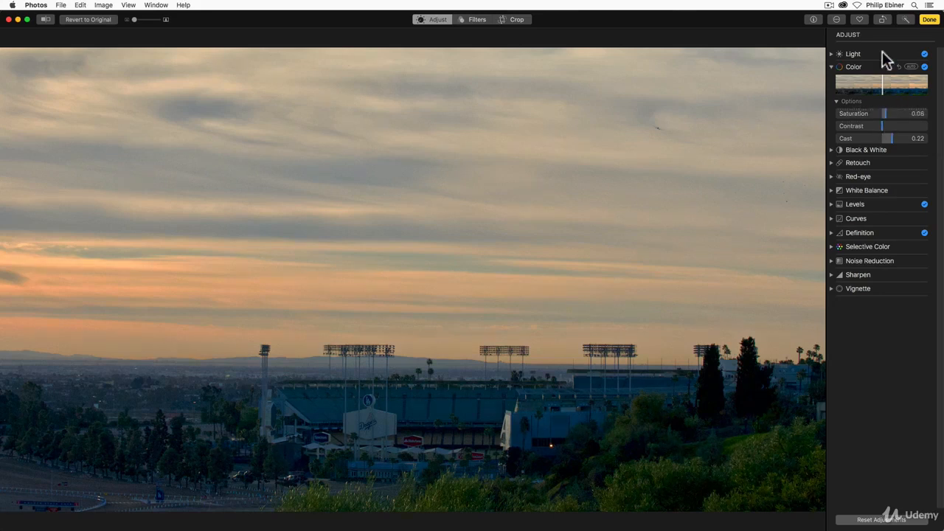
{"action": "left_click", "coordinate": [830, 65]}
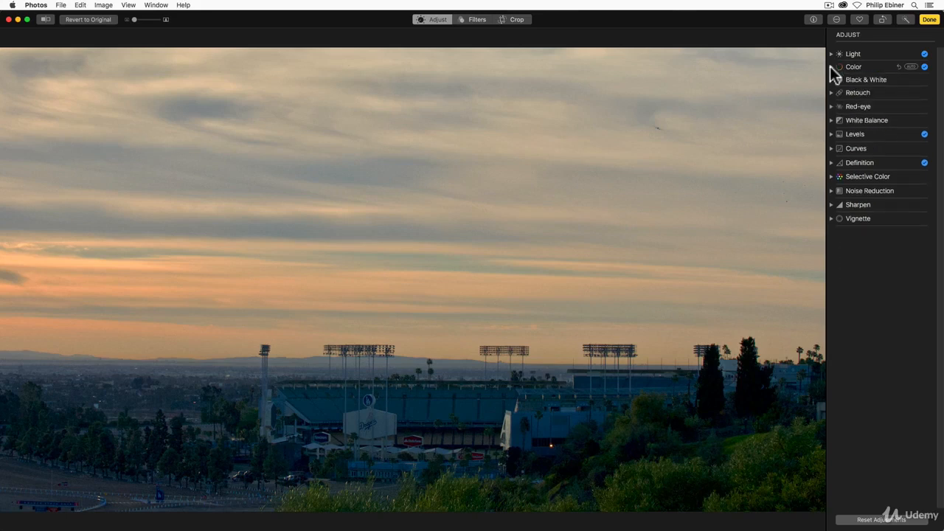
Sample the orange sky above the horizon as the Selective Color hue and set its Saturation to 53.21
{"action": "left_click", "coordinate": [935, 177]}
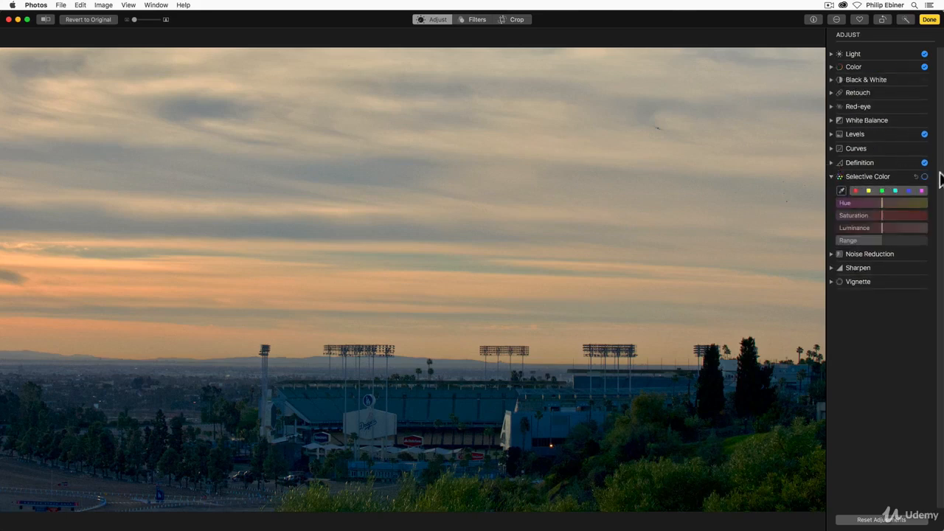
{"action": "left_click", "coordinate": [841, 190]}
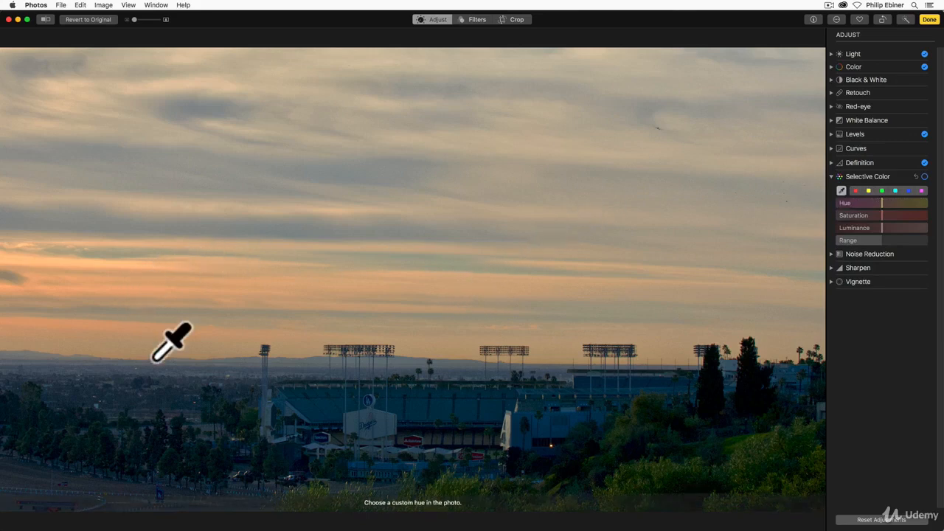
{"action": "left_click", "coordinate": [96, 345]}
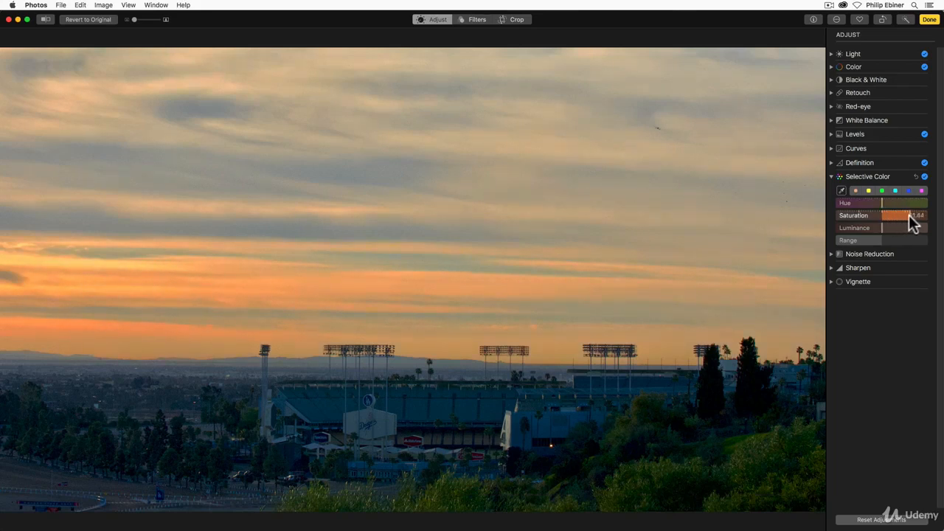
{"action": "left_click_drag", "start_coordinate": [912, 220], "coordinate": [910, 216]}
{"action": "left_click_drag", "start_coordinate": [899, 214], "coordinate": [906, 215]}
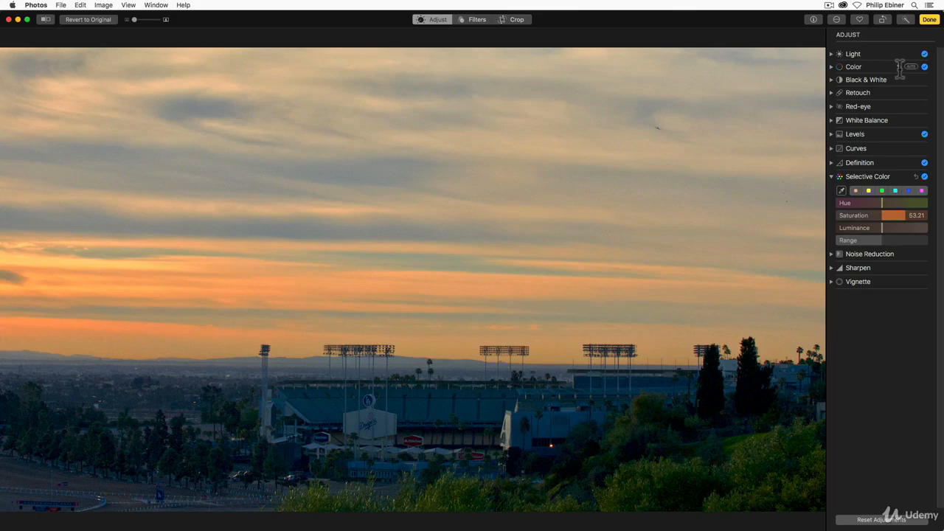
Lower the overall Saturation slightly in the Color adjustment and compare the photo with the original
{"action": "left_click", "coordinate": [831, 67]}
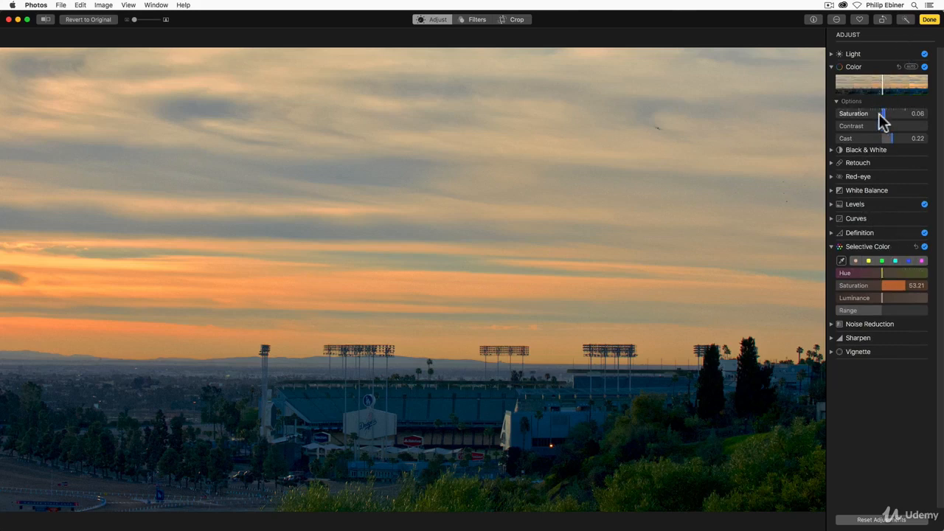
{"action": "left_click_drag", "start_coordinate": [877, 112], "coordinate": [877, 115]}
{"action": "left_click", "coordinate": [832, 65]}
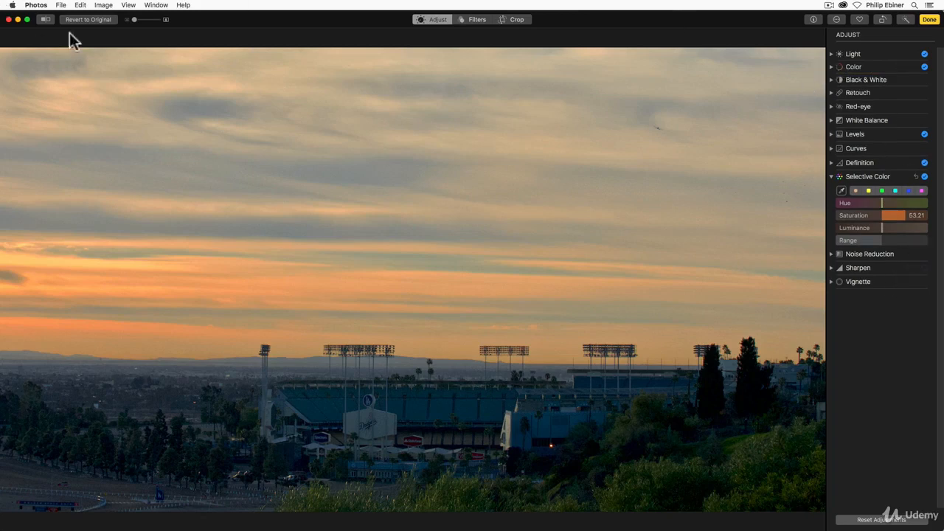
{"action": "left_click", "coordinate": [46, 20]}
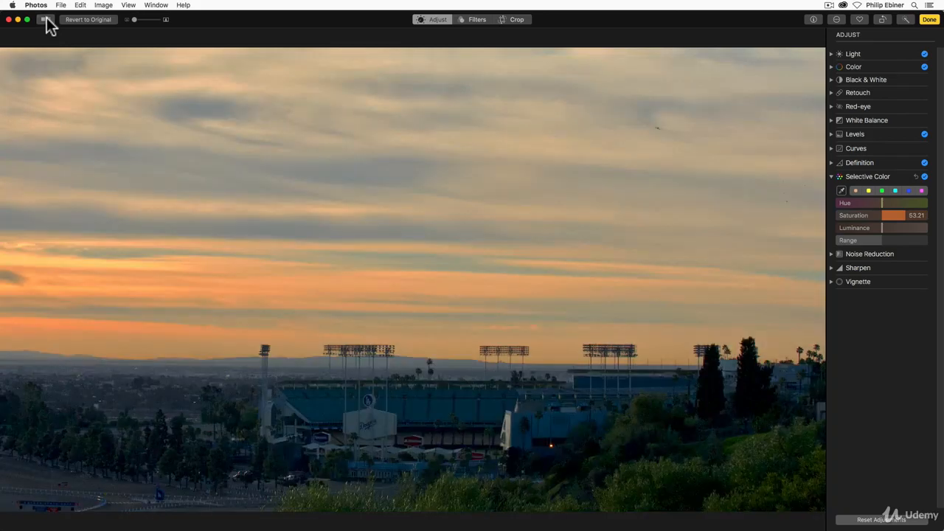
{"action": "left_click", "coordinate": [45, 20]}
Fine-tune the Warmth slightly in the White Balance adjustment using the Neutral Gray method
{"action": "left_click", "coordinate": [832, 120]}
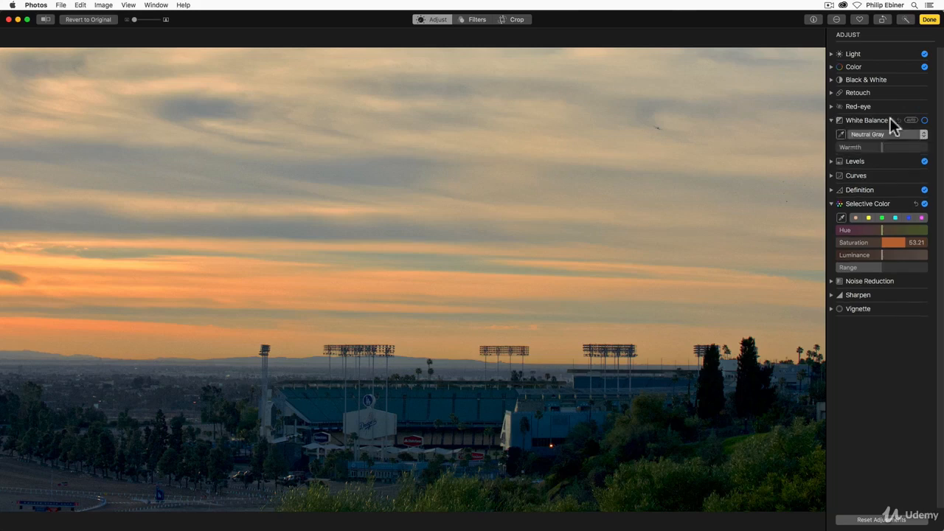
{"action": "left_click", "coordinate": [884, 146]}
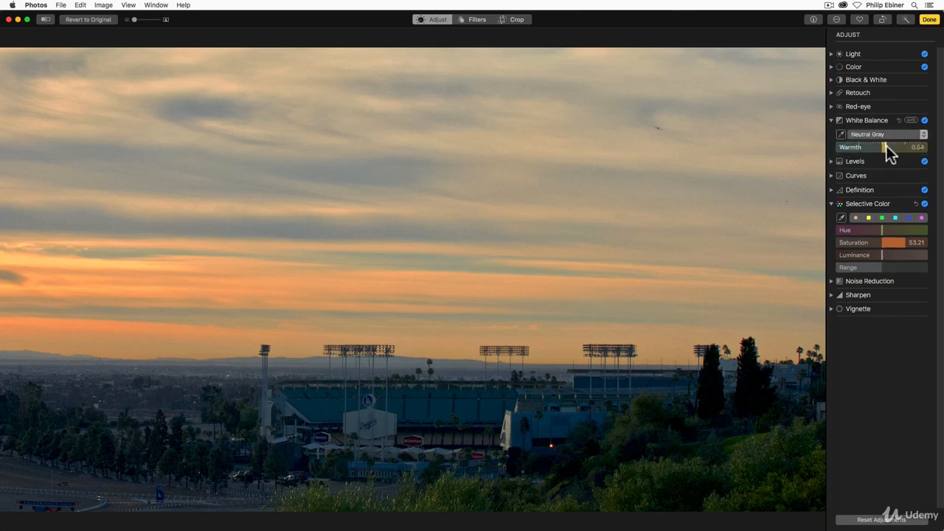
{"action": "mouse_move", "coordinate": [897, 146]}
{"action": "left_mouse_down"}
{"action": "mouse_move", "coordinate": [850, 144]}
{"action": "mouse_move", "coordinate": [887, 147]}
{"action": "left_mouse_up"}
{"action": "double_click", "coordinate": [886, 148]}
{"action": "left_click", "coordinate": [830, 120]}
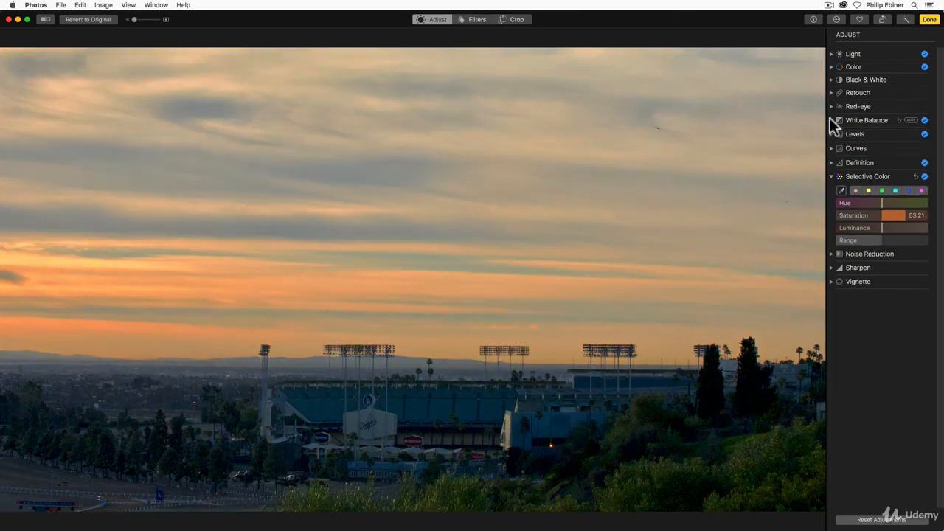
Try a Vignette with a Strength of 0.59 and switch the adjustment off
{"action": "left_click", "coordinate": [831, 281]}
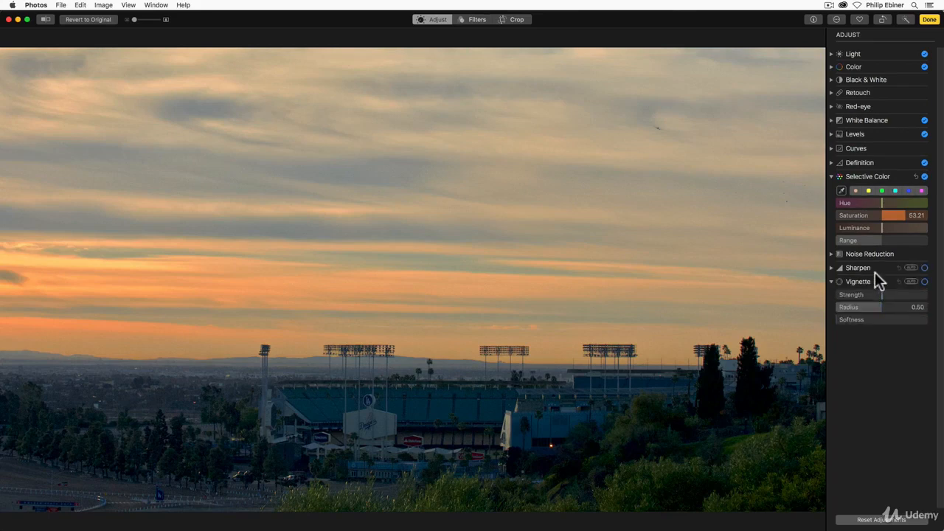
{"action": "left_click_drag", "start_coordinate": [884, 294], "coordinate": [908, 293]}
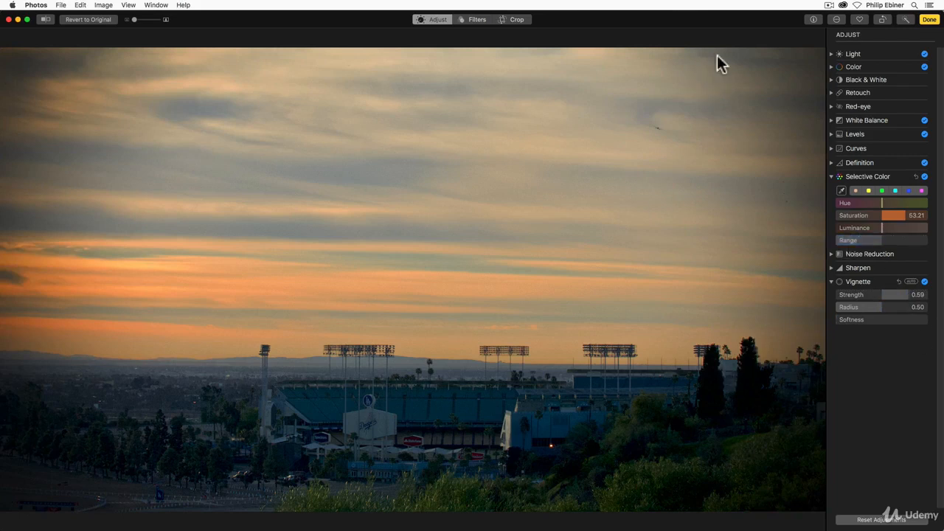
{"action": "left_click", "coordinate": [831, 281]}
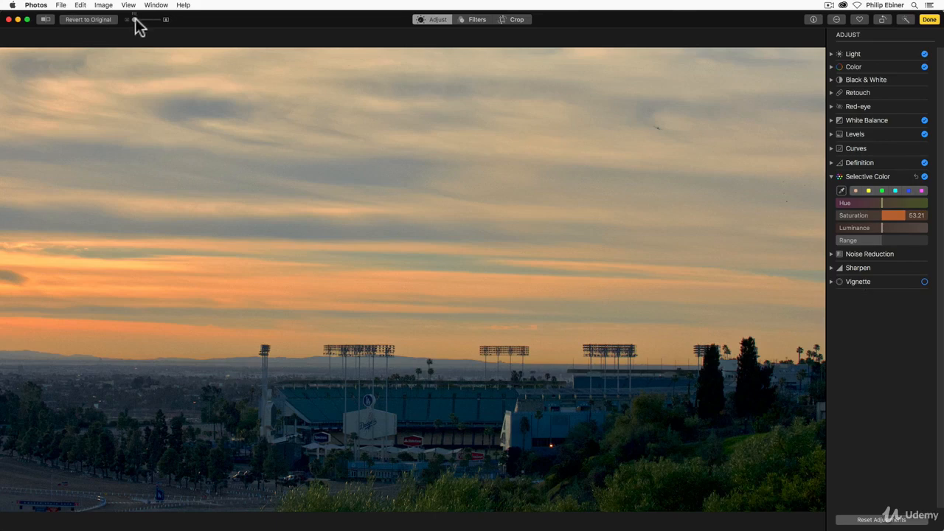
Reduce the grain around the stadium by setting Luminance Noise to 0.18 in the Noise Reduction adjustment
{"action": "left_click_drag", "start_coordinate": [133, 20], "coordinate": [143, 18]}
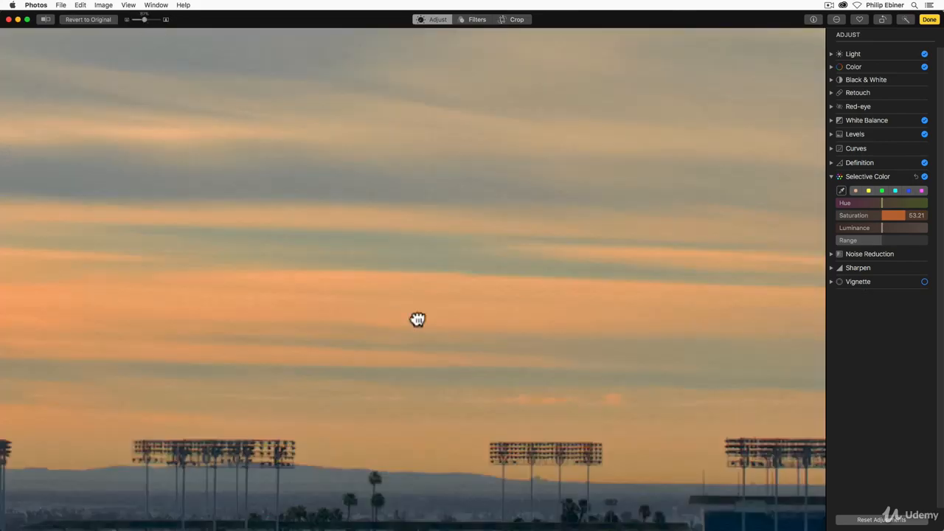
{"action": "scroll", "coordinate": [417, 320], "scroll_direction": "down", "scroll_amount": 5}
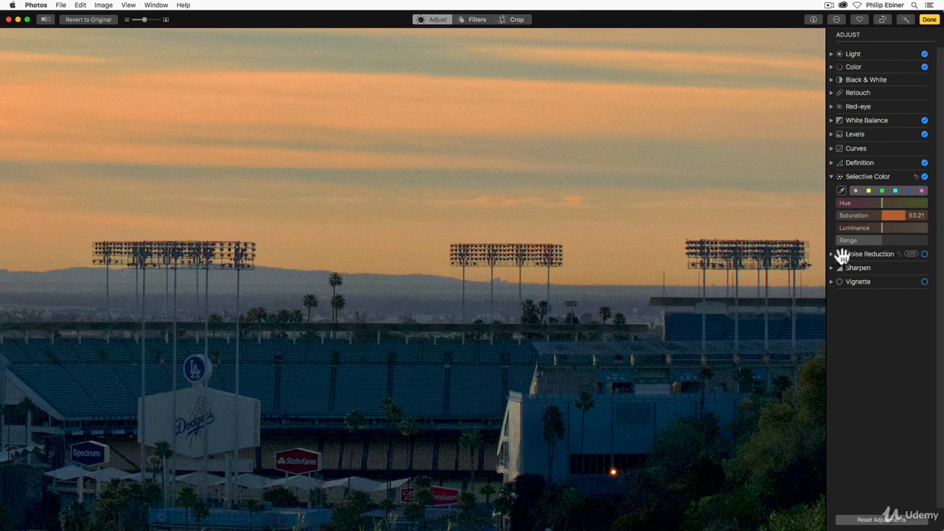
{"action": "left_click", "coordinate": [832, 254]}
{"action": "left_click_drag", "start_coordinate": [904, 271], "coordinate": [845, 267]}
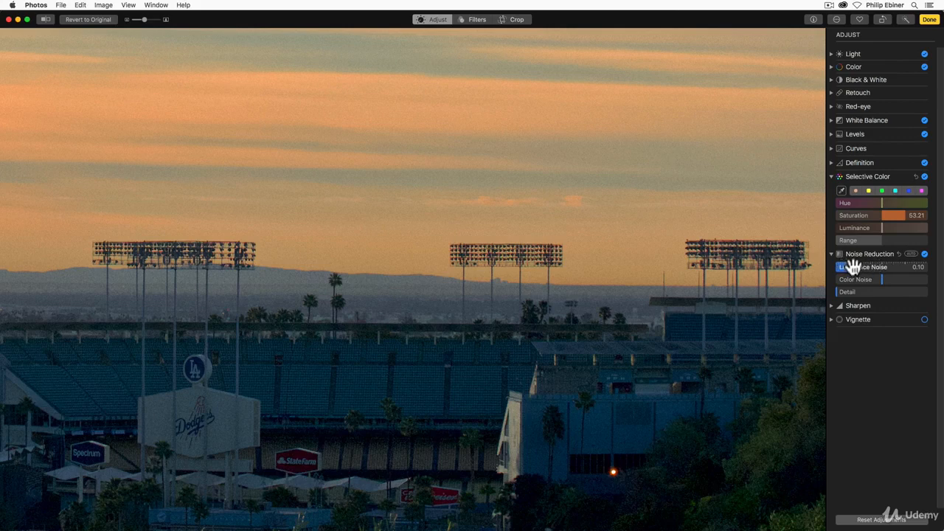
{"action": "left_click", "coordinate": [853, 267]}
Check the photo's ISO and other camera settings in its info, and return to the full photo
{"action": "left_click", "coordinate": [813, 20]}
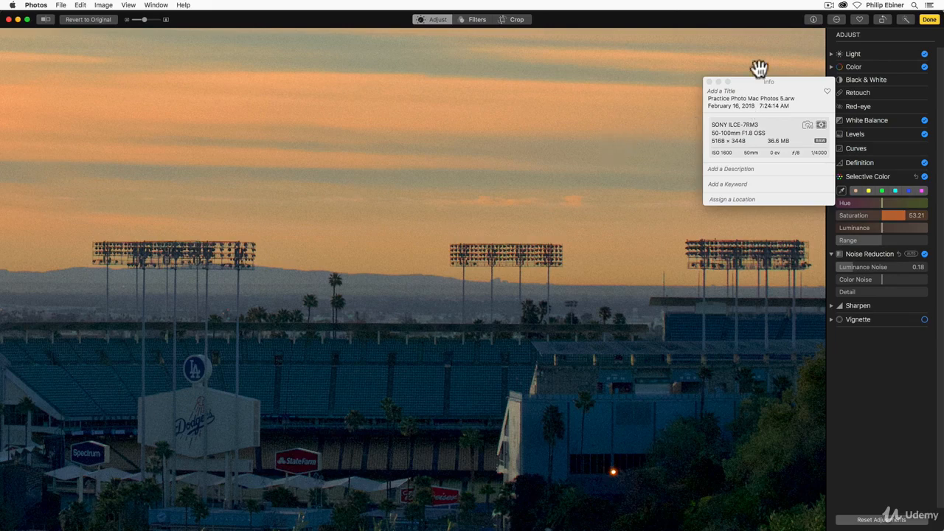
{"action": "left_click", "coordinate": [709, 81]}
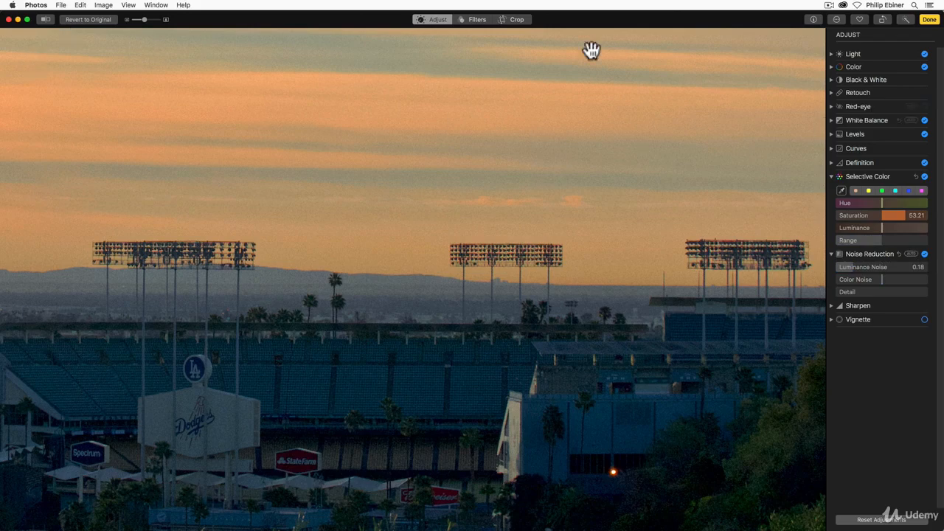
{"action": "left_click_drag", "start_coordinate": [144, 20], "coordinate": [134, 21]}
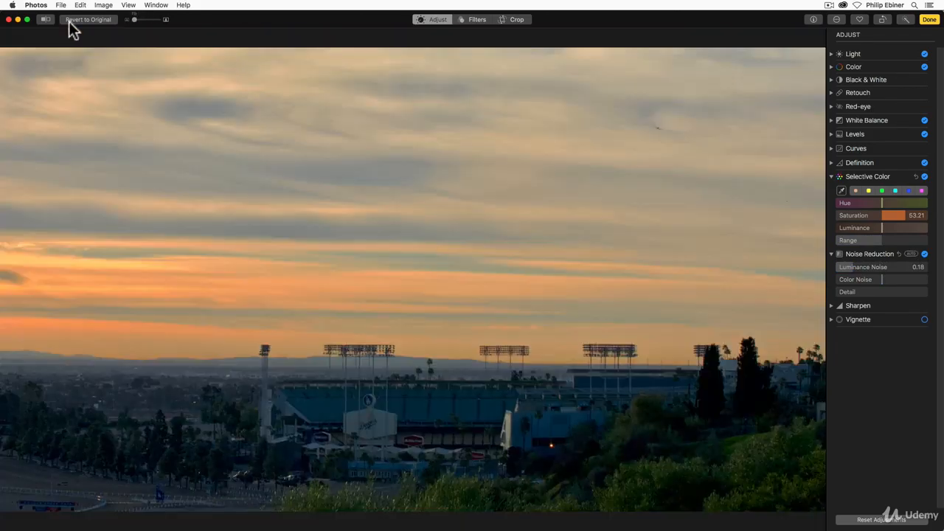
Shape the RGB curve with one point that brightens the shadows and a second that holds down the highlights
{"action": "left_click", "coordinate": [830, 148]}
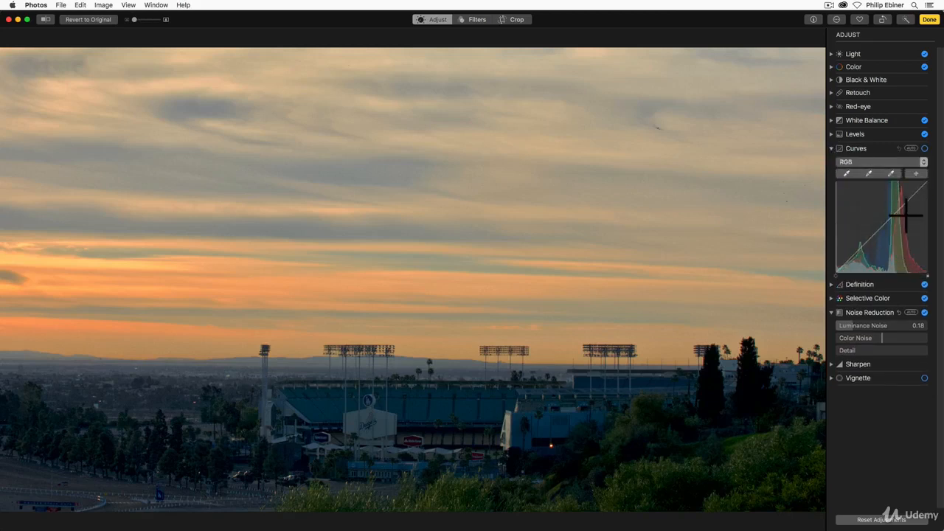
{"action": "left_click", "coordinate": [870, 243]}
{"action": "left_click_drag", "start_coordinate": [876, 253], "coordinate": [871, 248]}
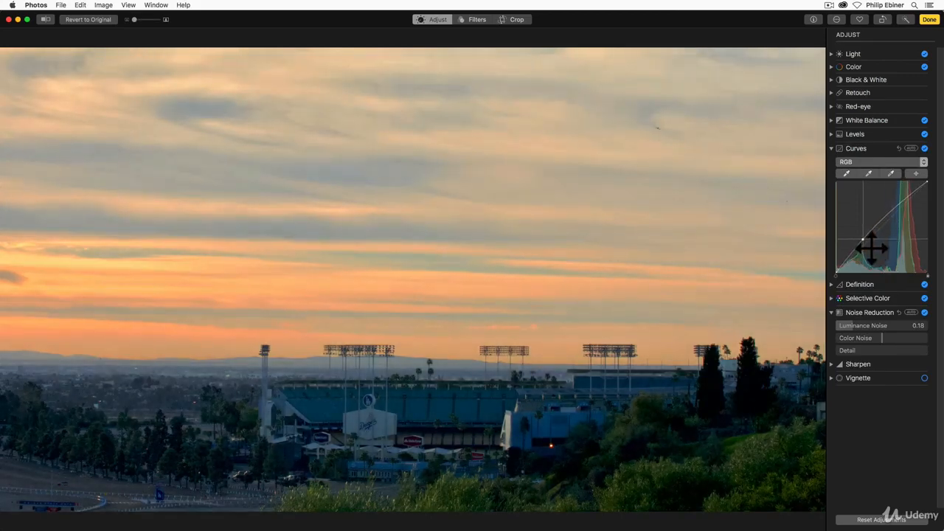
{"action": "left_click_drag", "start_coordinate": [871, 248], "coordinate": [872, 246]}
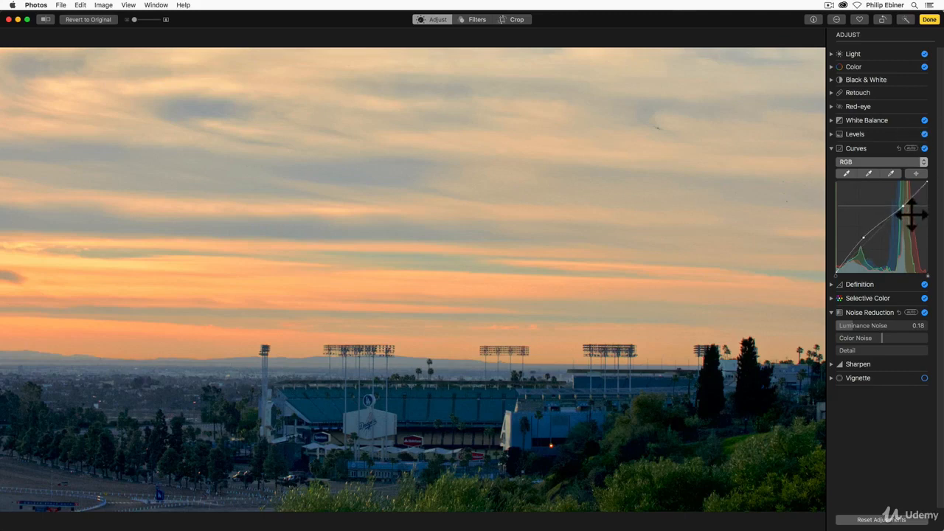
{"action": "left_click_drag", "start_coordinate": [910, 211], "coordinate": [912, 214]}
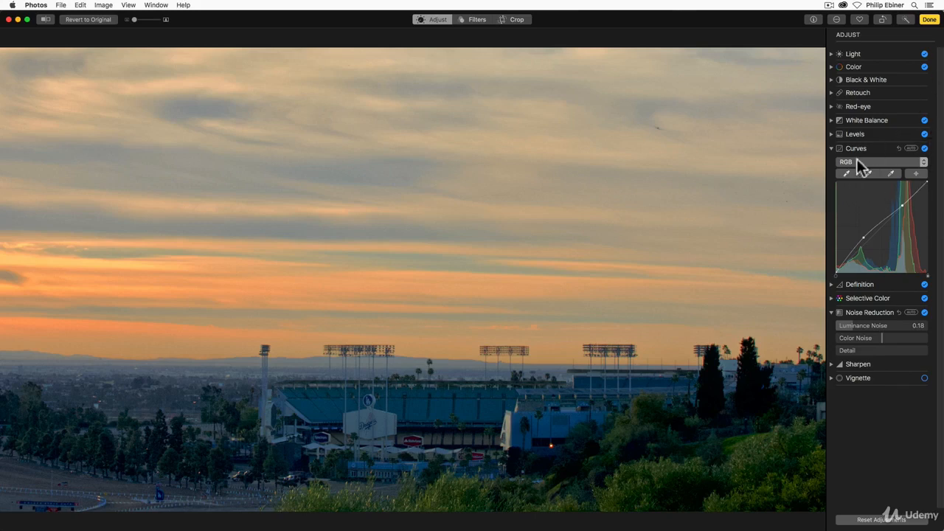
{"action": "left_click", "coordinate": [831, 149]}
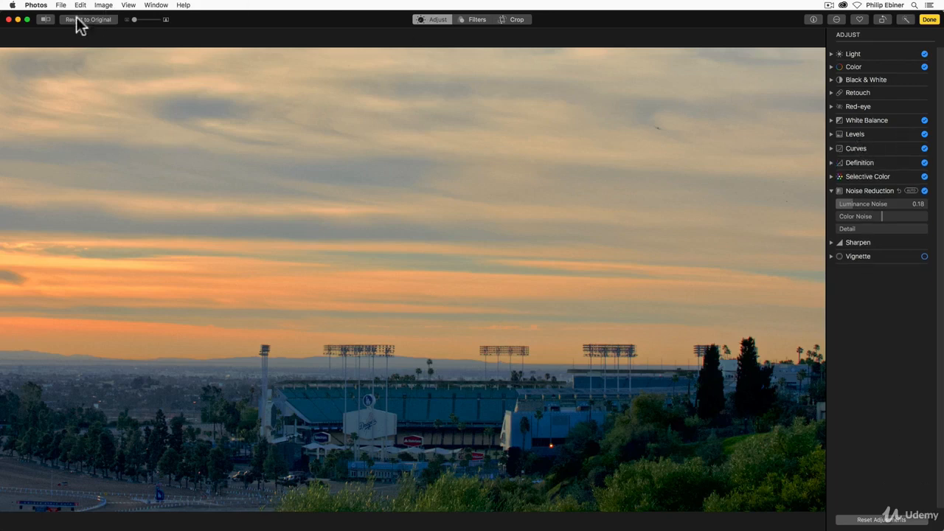
Compare the edited photo with the original several times and finish editing to save the adjustments
{"action": "left_click", "coordinate": [49, 19]}
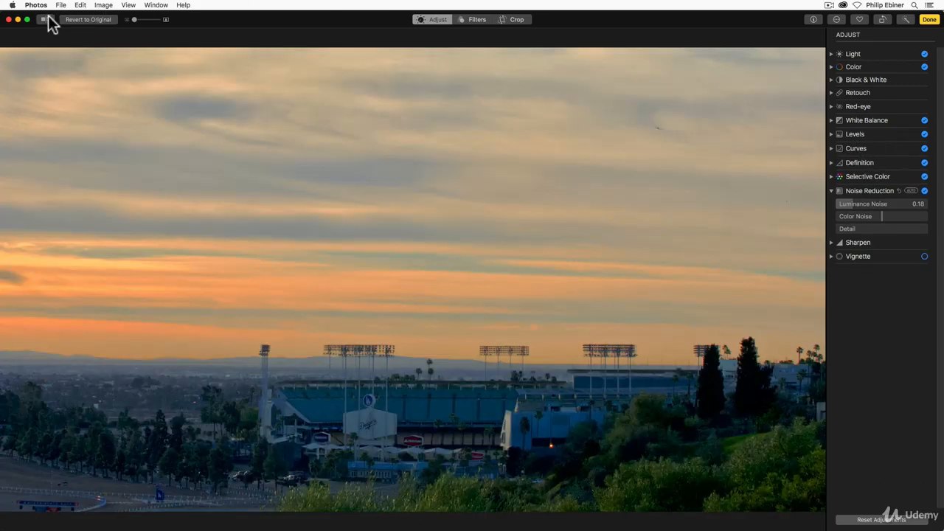
{"action": "left_click", "coordinate": [48, 20]}
{"action": "left_click", "coordinate": [48, 20]}
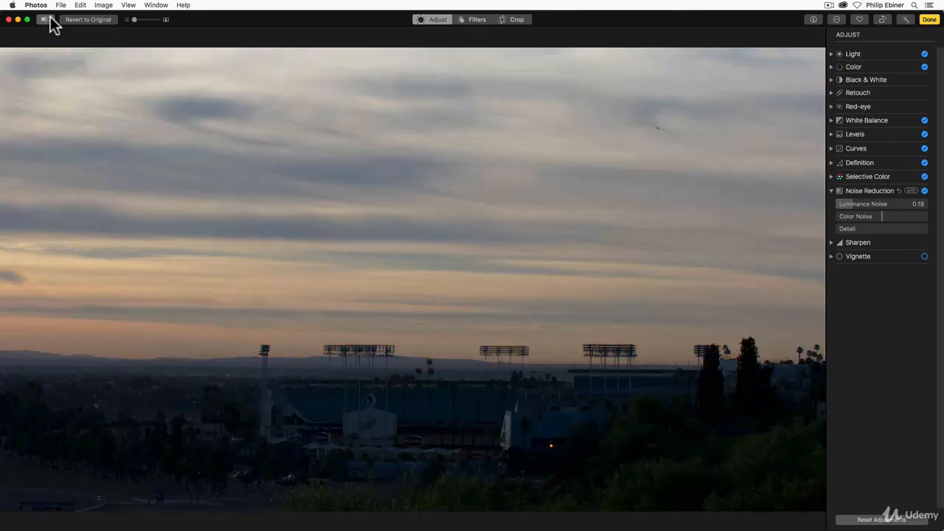
{"action": "left_click", "coordinate": [50, 19]}
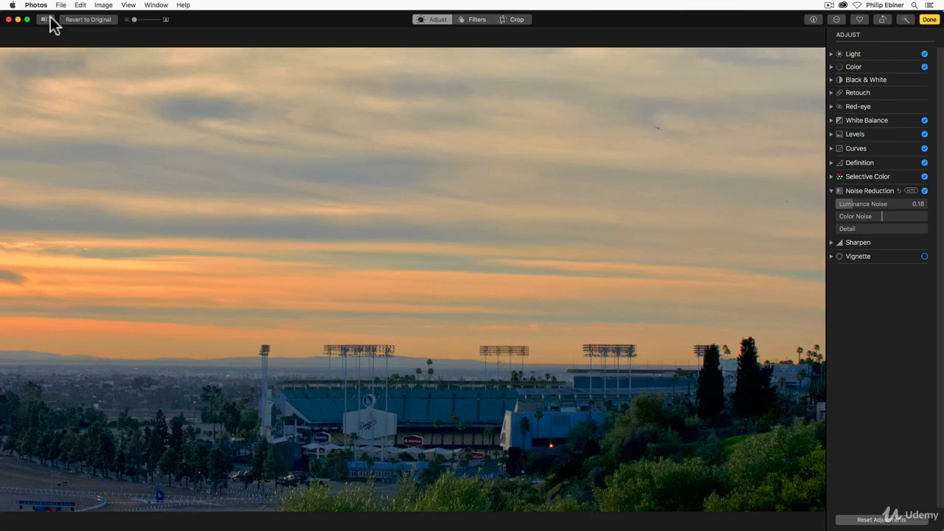
{"action": "left_click", "coordinate": [928, 20]}
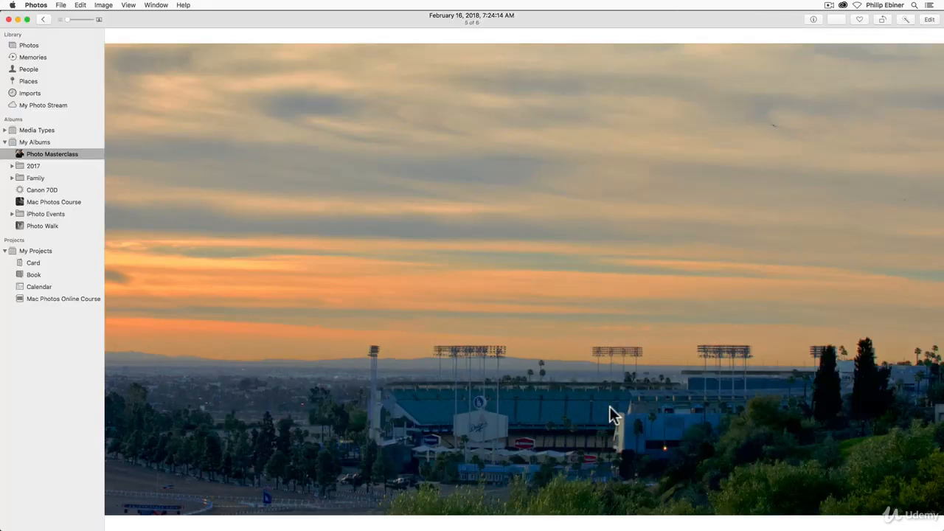